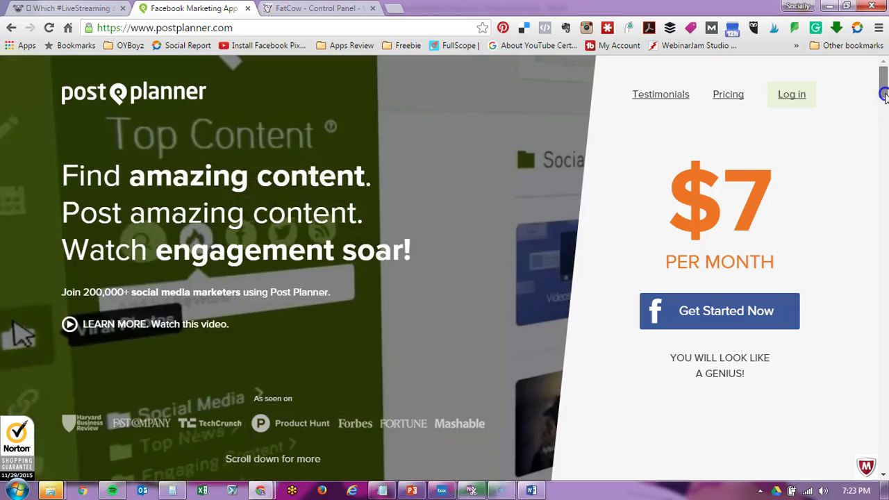
Start the annual plan signup, connect the Facebook profile, and finish step one.
{"action": "mouse_move", "coordinate": [885, 97]}
{"action": "left_mouse_down"}
{"action": "mouse_move", "coordinate": [884, 132]}
{"action": "mouse_move", "coordinate": [884, 87]}
{"action": "mouse_move", "coordinate": [884, 272]}
{"action": "left_mouse_up"}
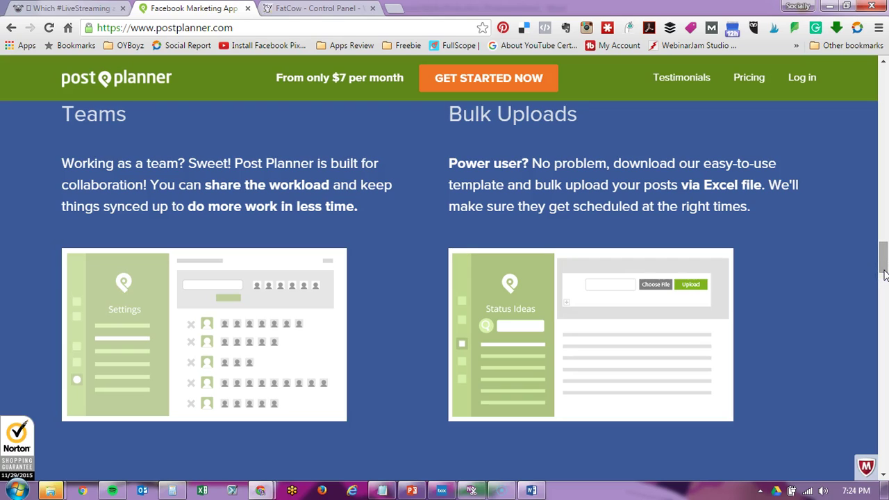
{"action": "mouse_move", "coordinate": [883, 272]}
{"action": "left_mouse_down"}
{"action": "mouse_move", "coordinate": [874, 424]}
{"action": "mouse_move", "coordinate": [856, 264]}
{"action": "mouse_move", "coordinate": [856, 61]}
{"action": "left_mouse_up"}
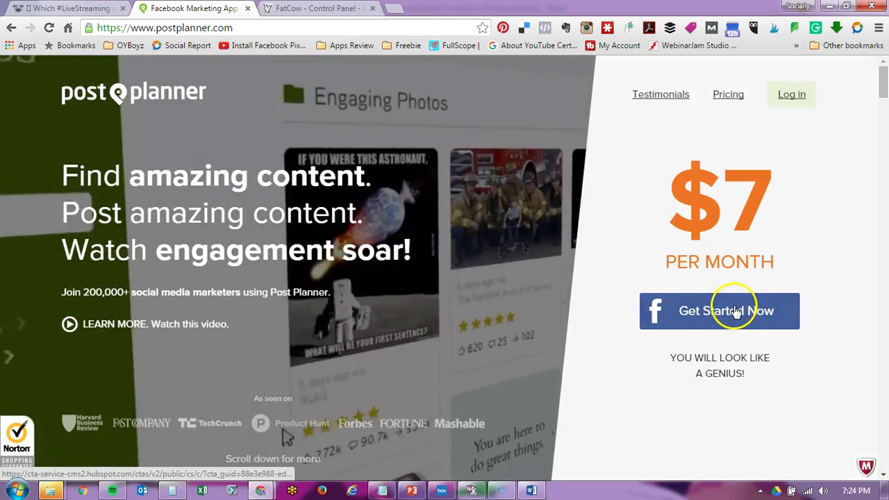
{"action": "left_click", "coordinate": [734, 311]}
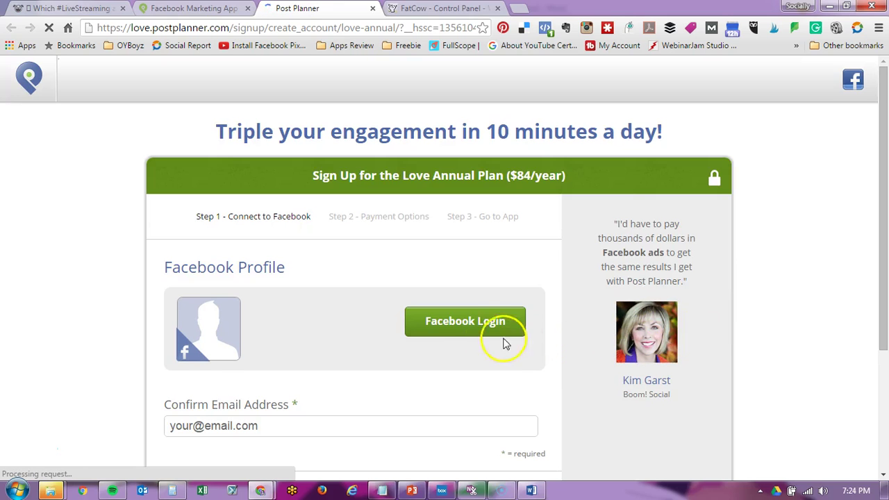
{"action": "left_click", "coordinate": [470, 322]}
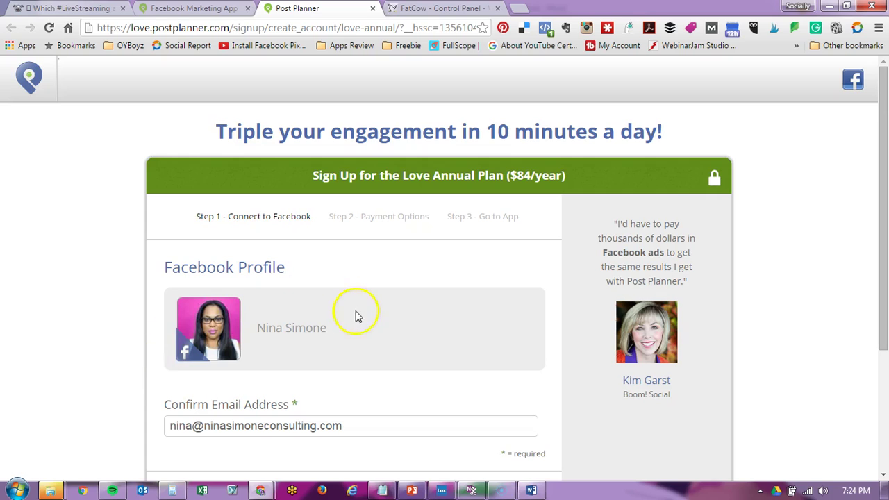
{"action": "left_click_drag", "start_coordinate": [881, 202], "coordinate": [886, 331]}
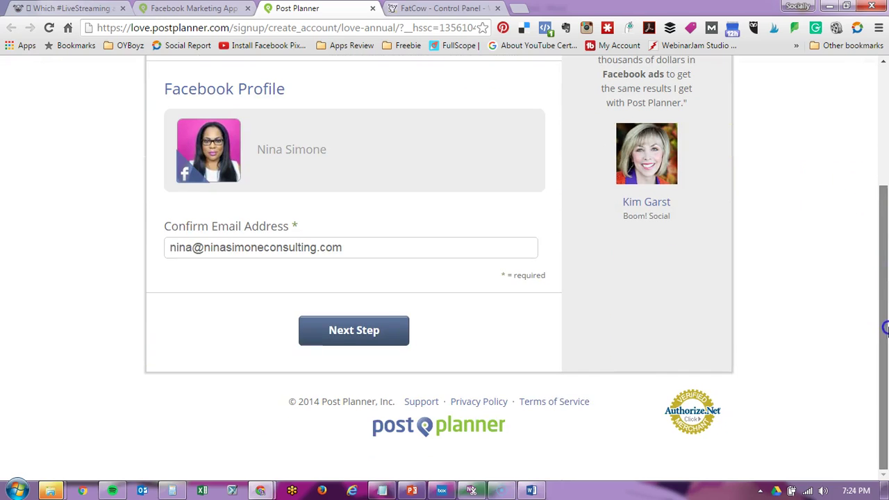
{"action": "left_click", "coordinate": [354, 342]}
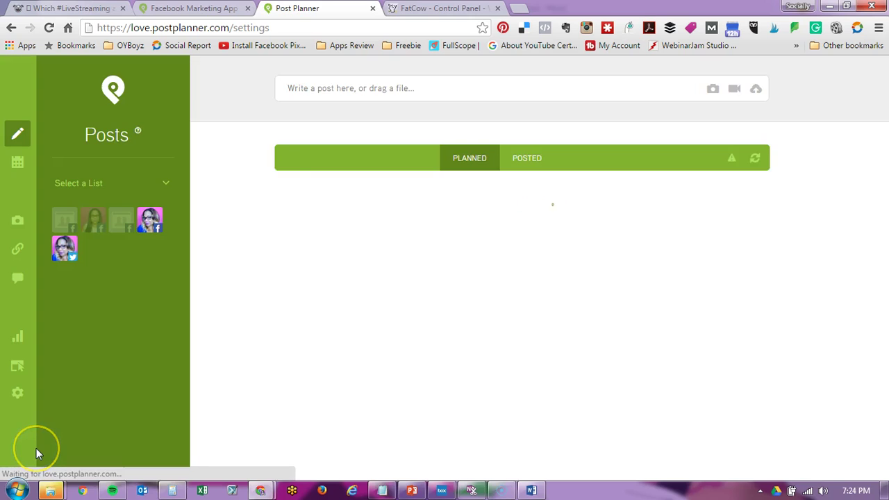
Open the social network settings to reach the Default Schedule's posting times.
{"action": "left_click", "coordinate": [20, 392]}
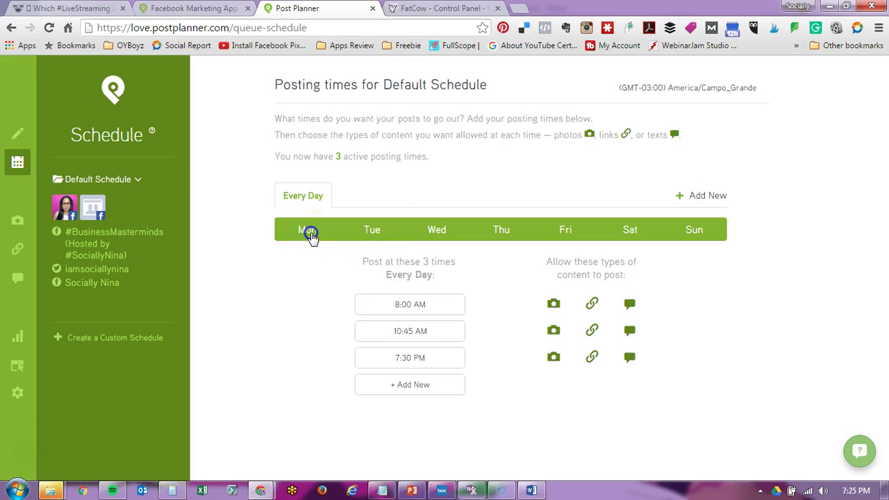
Deselect Monday to give it a separate 9:25 PM schedule, deleting and recreating it once.
{"action": "left_click", "coordinate": [309, 233]}
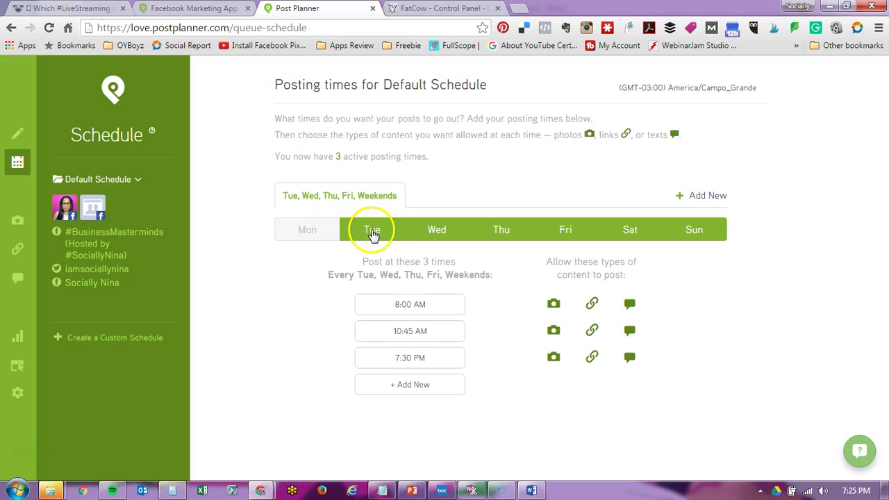
{"action": "left_click", "coordinate": [702, 195]}
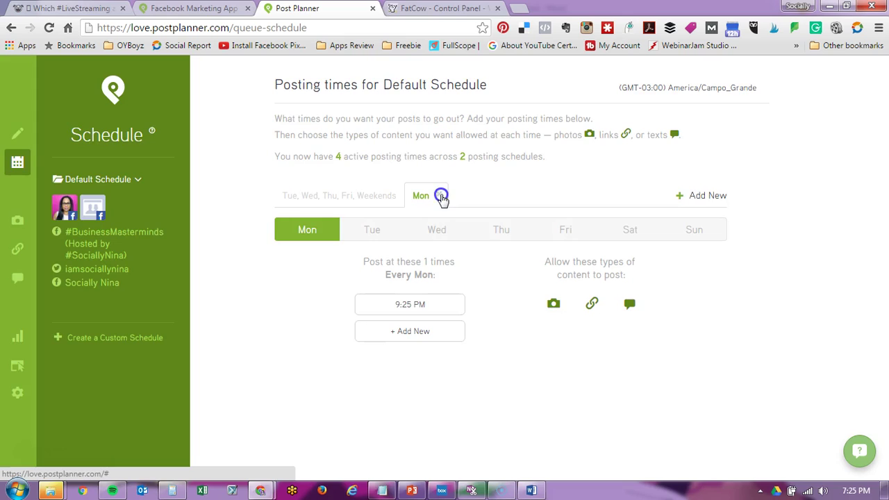
{"action": "left_click", "coordinate": [441, 197]}
{"action": "left_click", "coordinate": [534, 330]}
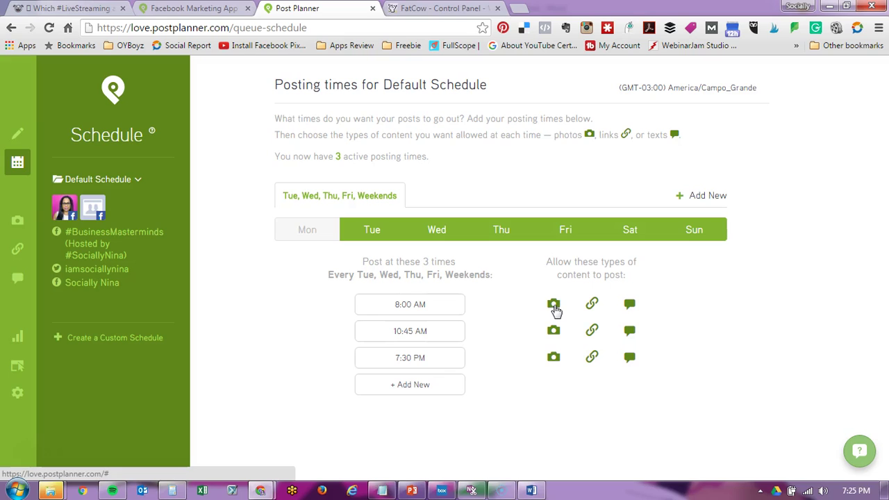
{"action": "left_click", "coordinate": [707, 196]}
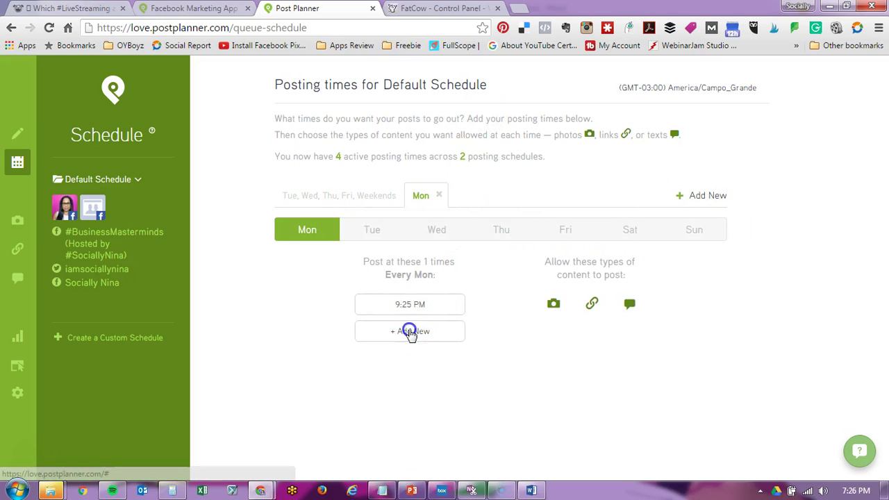
Add a 1:00 PM posting time, toggle its photo, link and text post types, then delete it.
{"action": "left_click", "coordinate": [410, 331]}
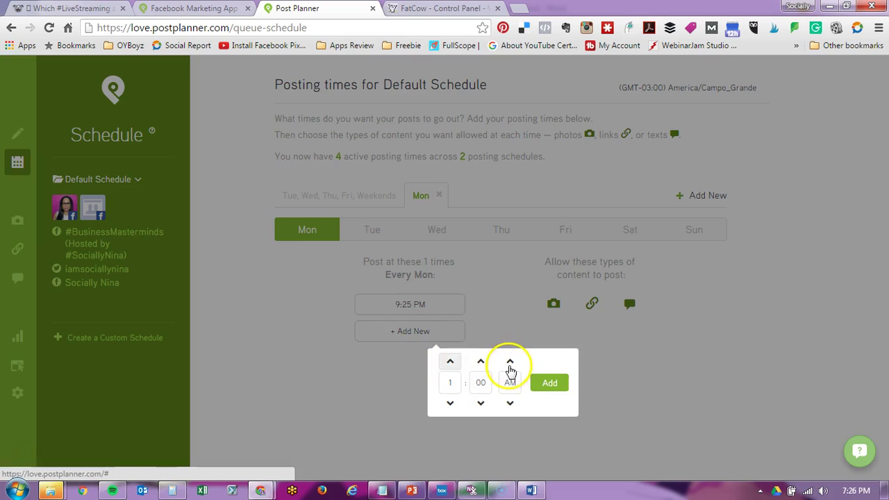
{"action": "left_click", "coordinate": [511, 362]}
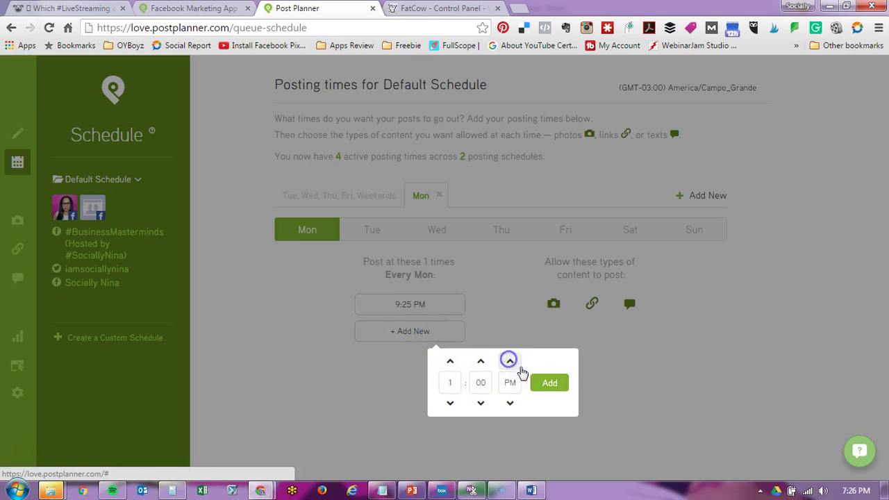
{"action": "left_click", "coordinate": [545, 383]}
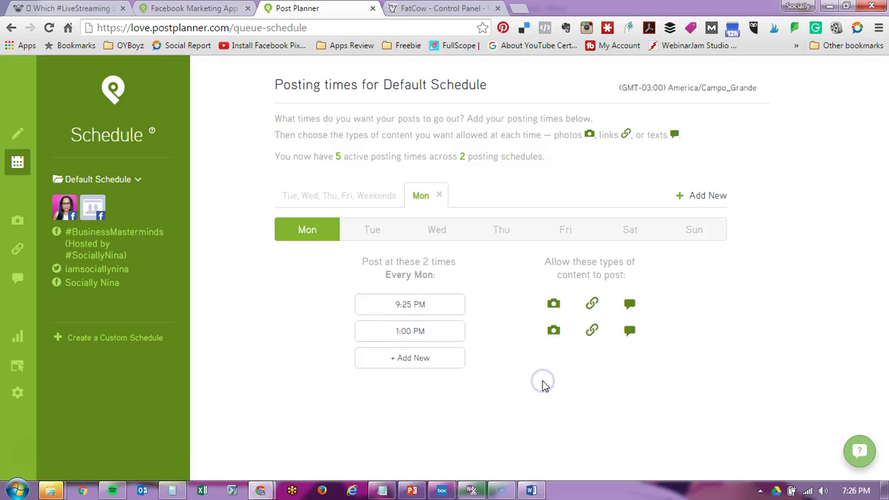
{"action": "left_click", "coordinate": [555, 331]}
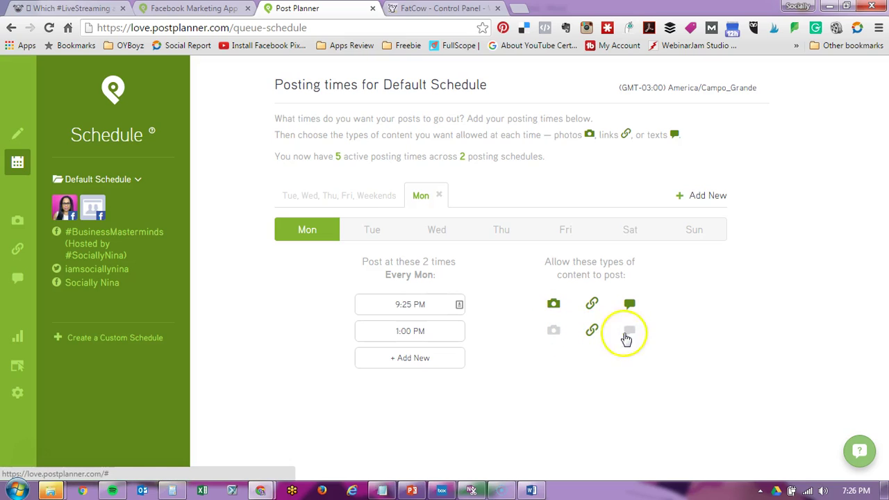
{"action": "left_click", "coordinate": [554, 331]}
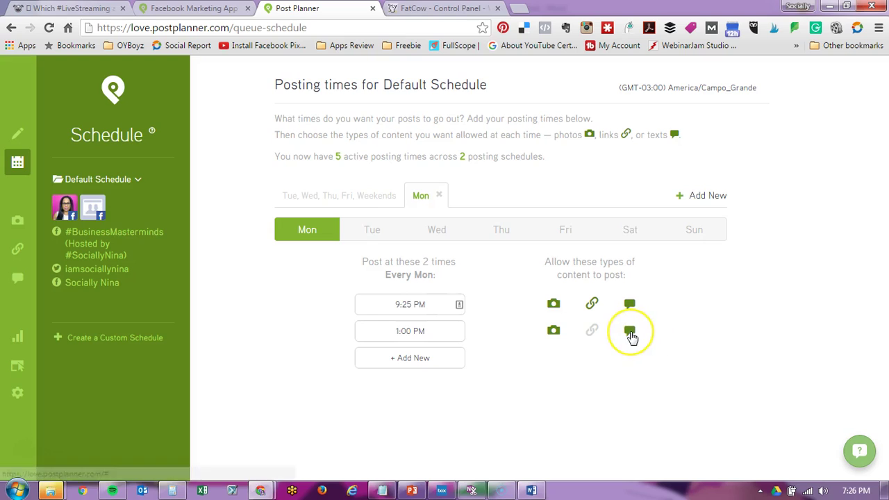
{"action": "left_click", "coordinate": [591, 331]}
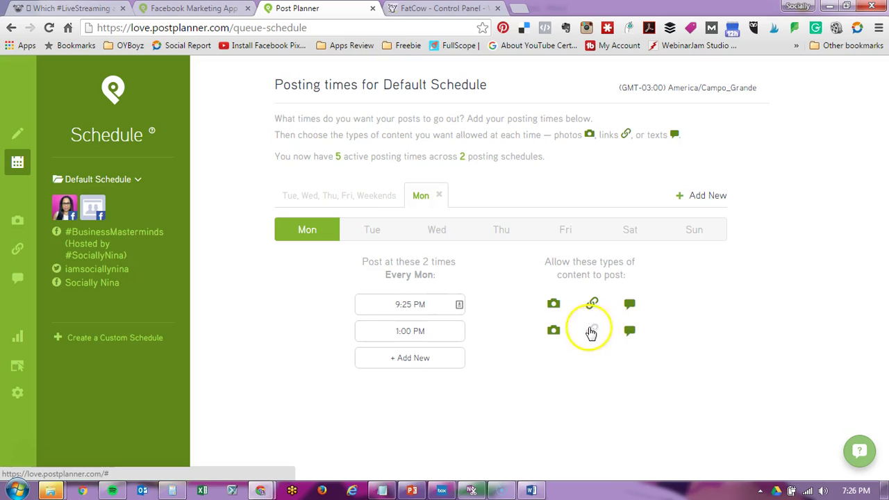
{"action": "left_click", "coordinate": [628, 329]}
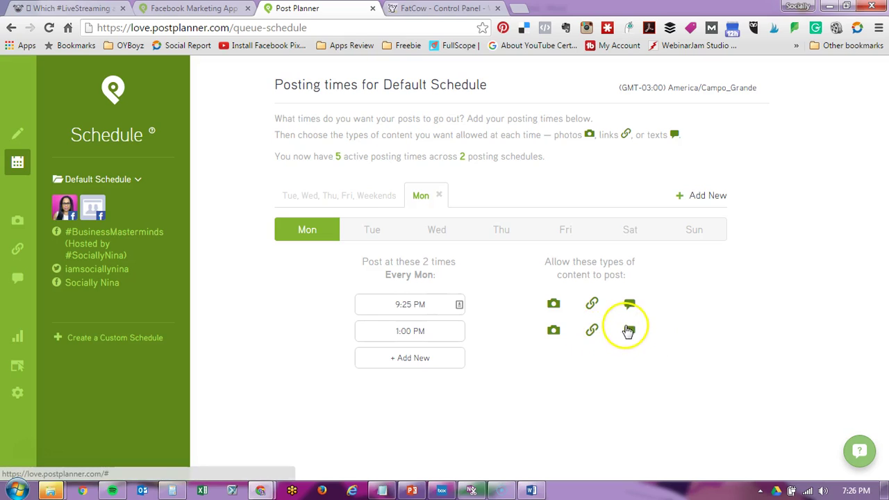
{"action": "left_click", "coordinate": [554, 331]}
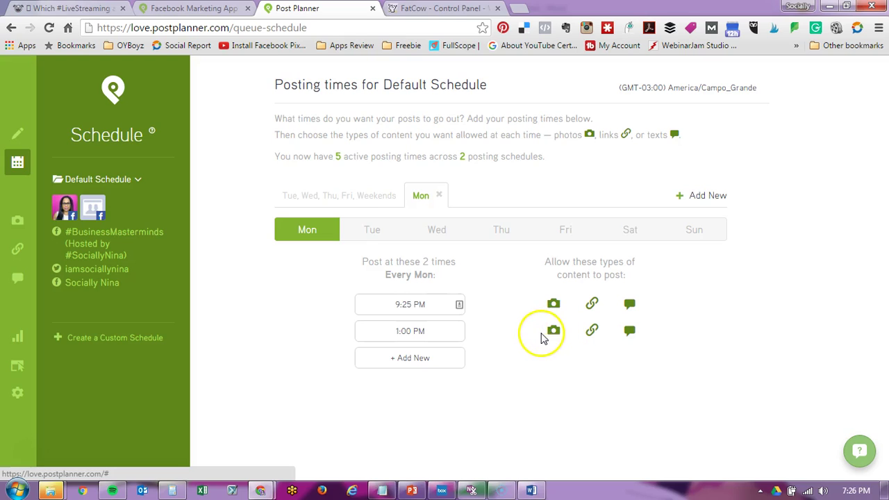
{"action": "mouse_move", "coordinate": [410, 331]}
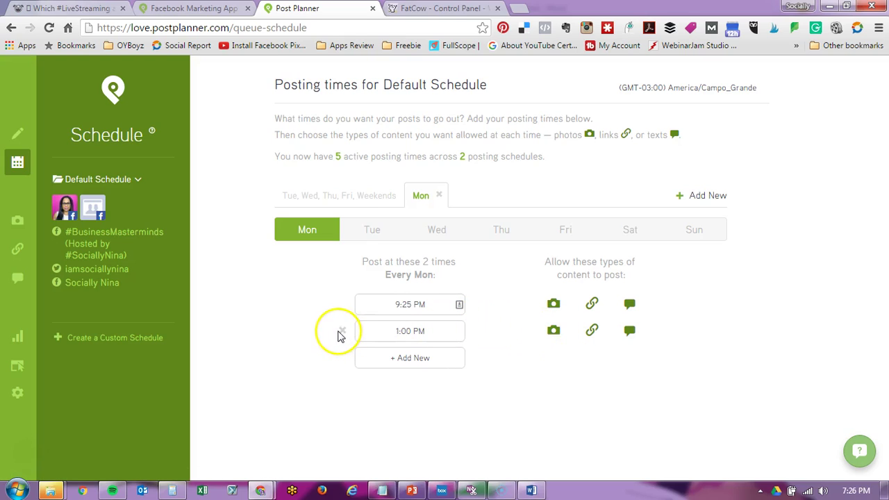
{"action": "left_click", "coordinate": [342, 331]}
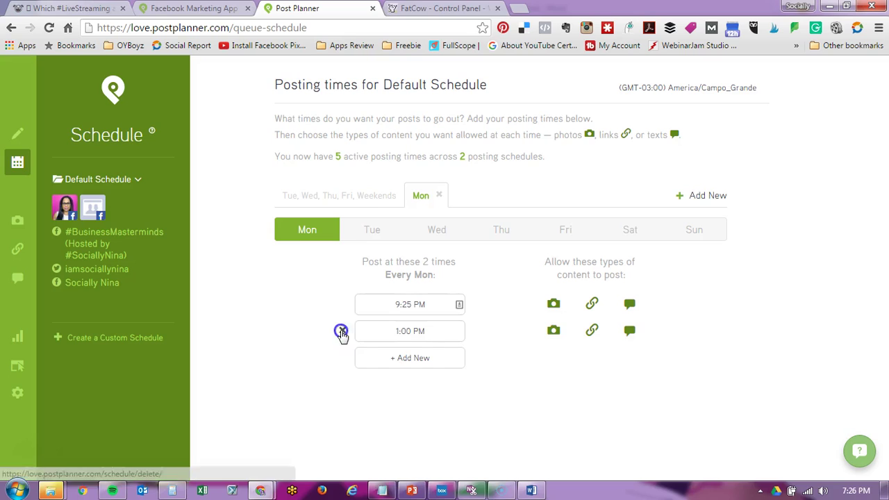
Toggle the day buttons and delete the Weekends schedule, leaving only Thursday–Friday.
{"action": "left_click", "coordinate": [368, 240]}
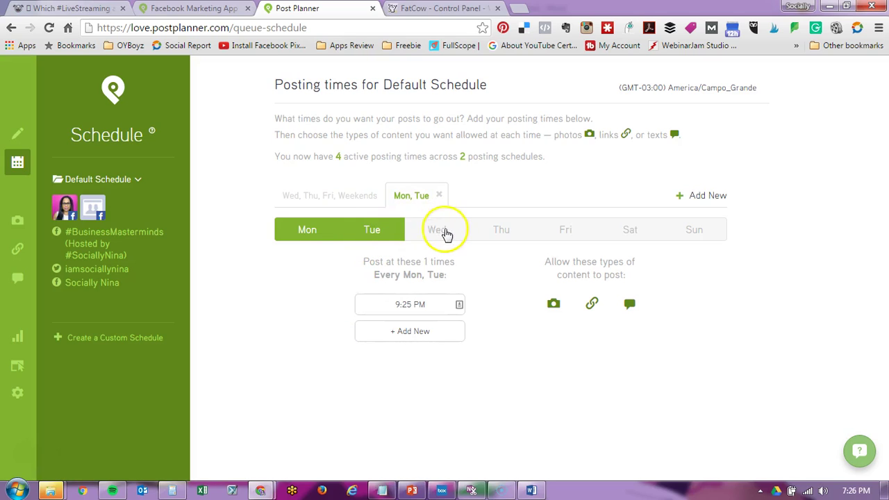
{"action": "left_click", "coordinate": [453, 233]}
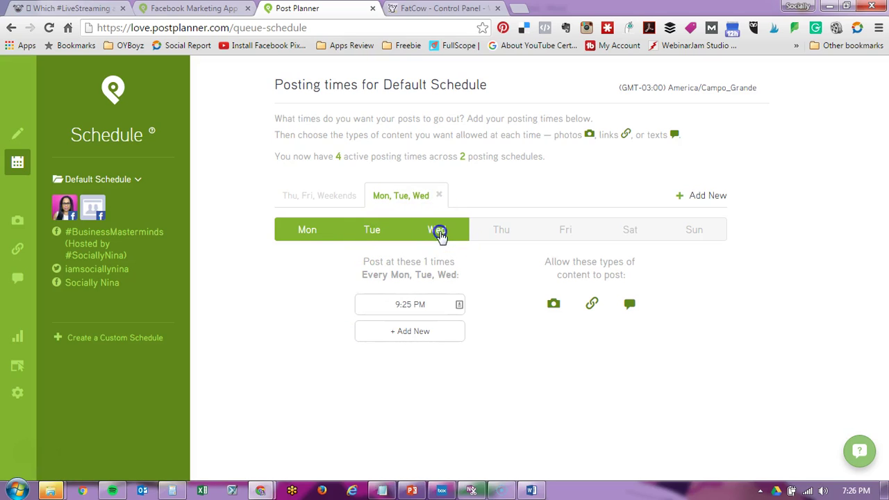
{"action": "left_click", "coordinate": [439, 233]}
{"action": "left_click", "coordinate": [379, 235]}
{"action": "left_click", "coordinate": [313, 235]}
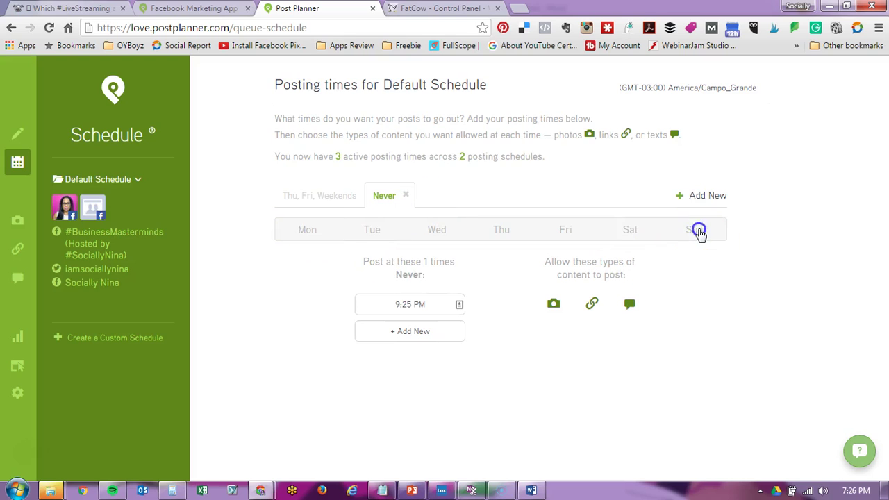
{"action": "left_click", "coordinate": [698, 232]}
{"action": "left_click", "coordinate": [646, 231]}
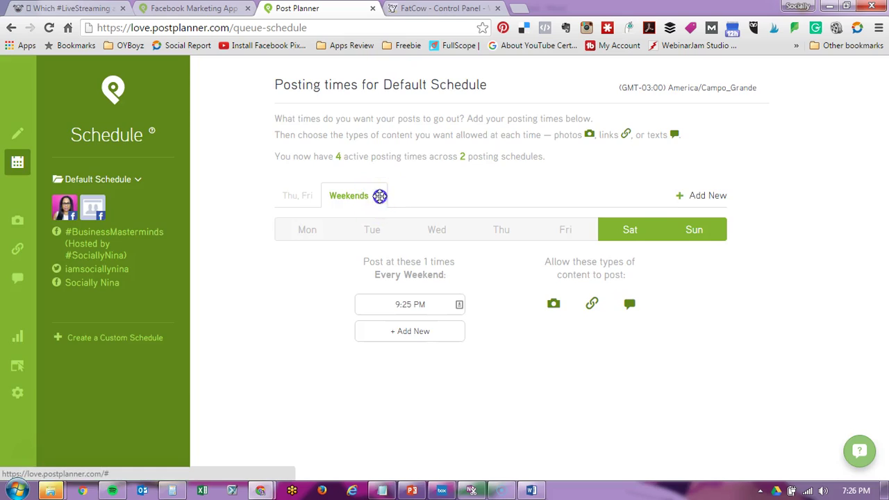
{"action": "left_click", "coordinate": [380, 196]}
{"action": "left_click", "coordinate": [522, 332]}
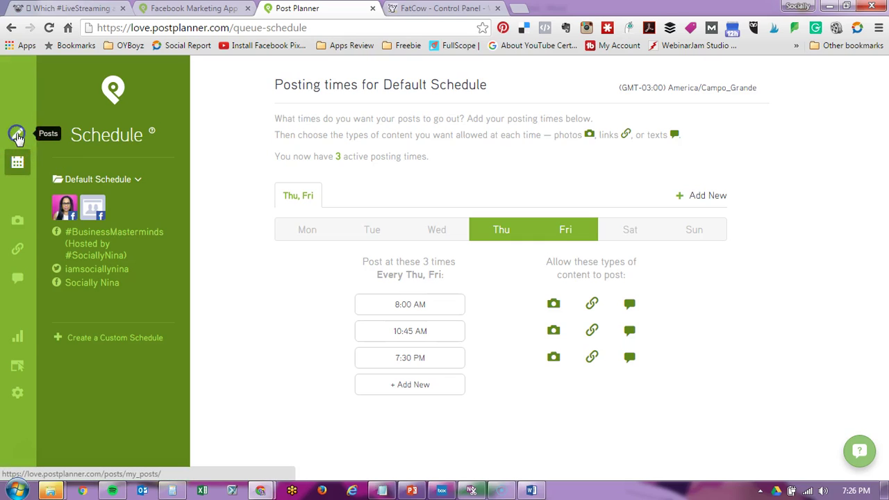
Return to the Posts list showing the 157 planned posts.
{"action": "left_click", "coordinate": [17, 134]}
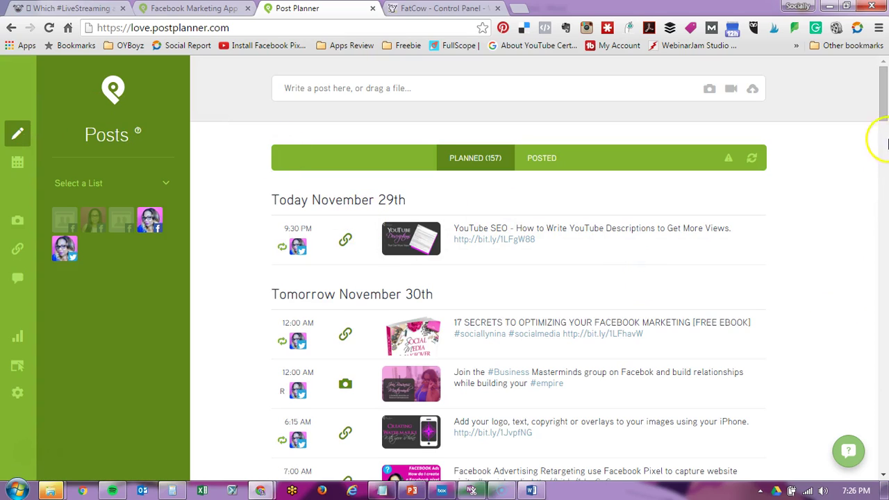
{"action": "mouse_move", "coordinate": [880, 115]}
{"action": "left_mouse_down"}
{"action": "mouse_move", "coordinate": [883, 206]}
{"action": "mouse_move", "coordinate": [882, 101]}
{"action": "left_mouse_up"}
Switch to the Katch livestream video and close its sharing window.
{"action": "left_click", "coordinate": [69, 8]}
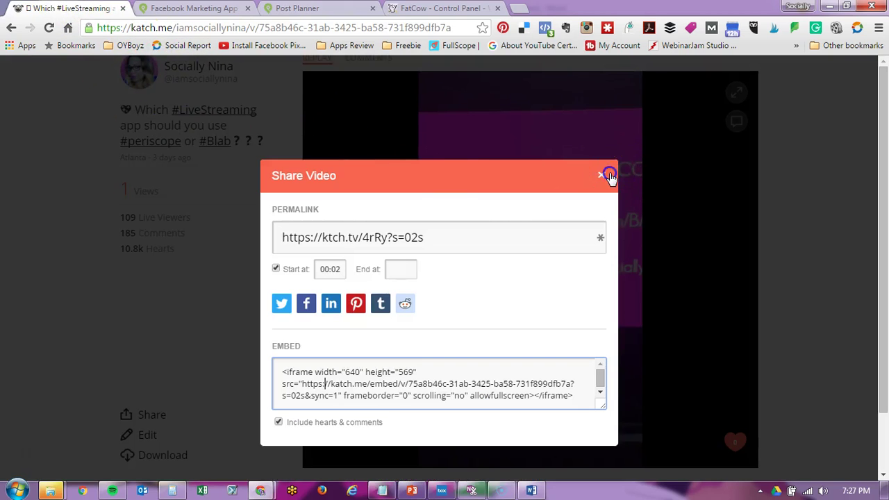
{"action": "left_click", "coordinate": [602, 175]}
{"action": "left_click_drag", "start_coordinate": [879, 153], "coordinate": [875, 51]}
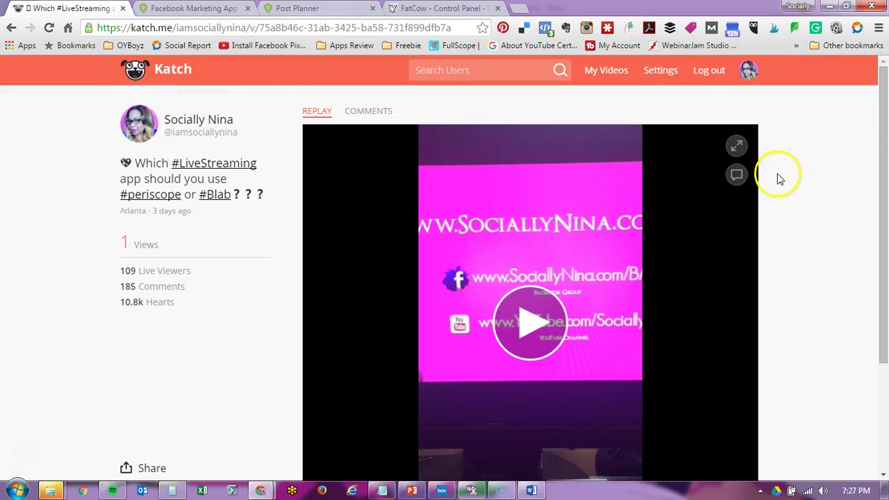
{"action": "left_click_drag", "start_coordinate": [882, 130], "coordinate": [879, 228]}
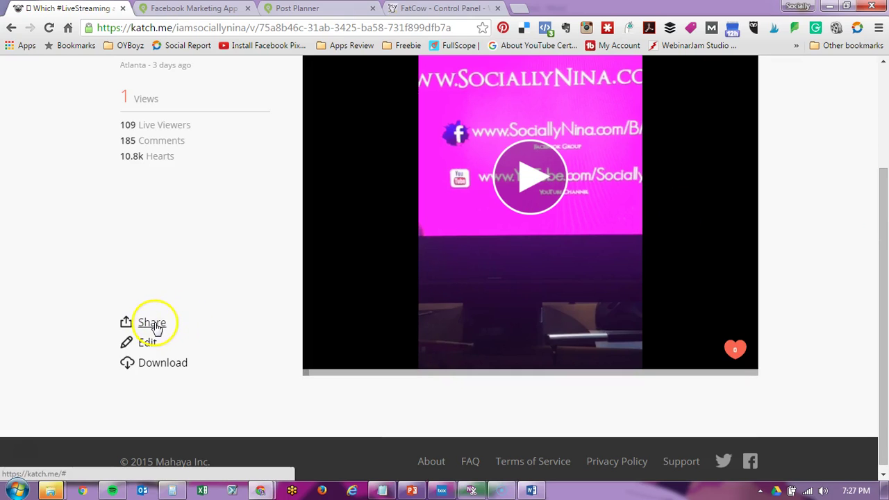
Copy the video's short share permalink and return to the Post Planner tab.
{"action": "left_click", "coordinate": [154, 324]}
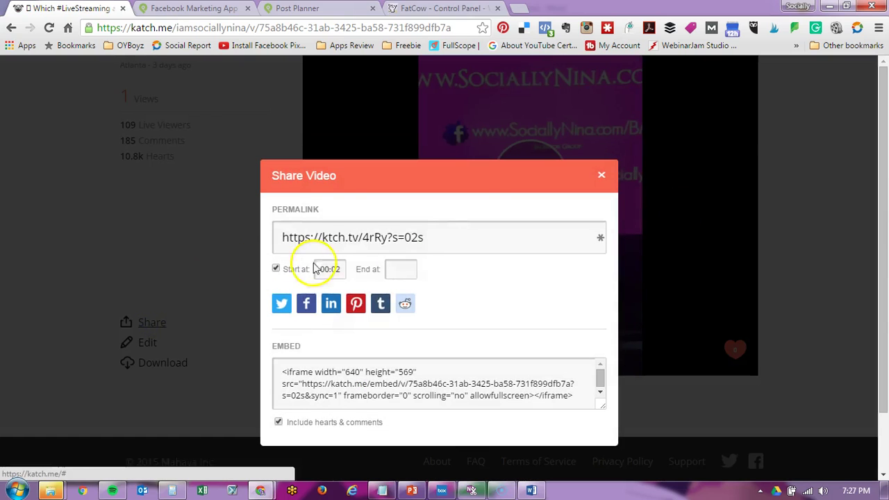
{"action": "left_click_drag", "start_coordinate": [443, 241], "coordinate": [278, 230]}
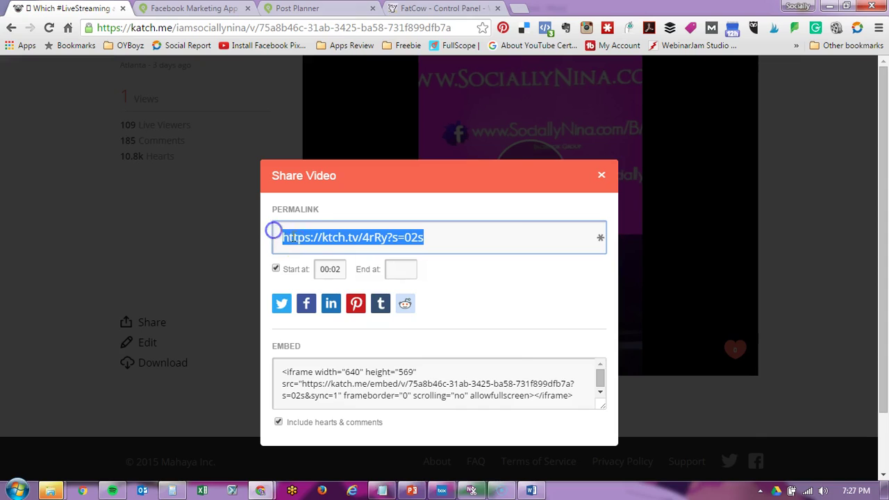
{"action": "right_click", "coordinate": [299, 235]}
{"action": "left_click", "coordinate": [334, 219]}
{"action": "left_click", "coordinate": [198, 9]}
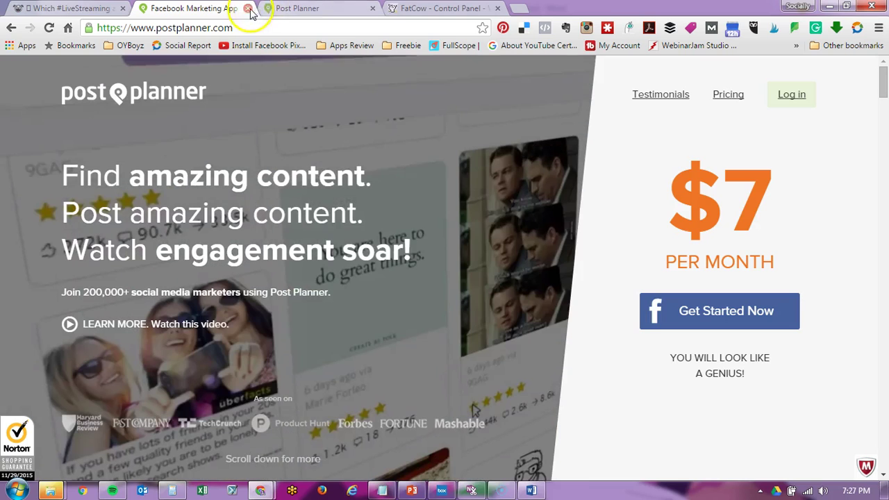
Start a new Post Planner post containing the pasted Katch video link.
{"action": "left_click", "coordinate": [247, 8]}
{"action": "left_click", "coordinate": [395, 85]}
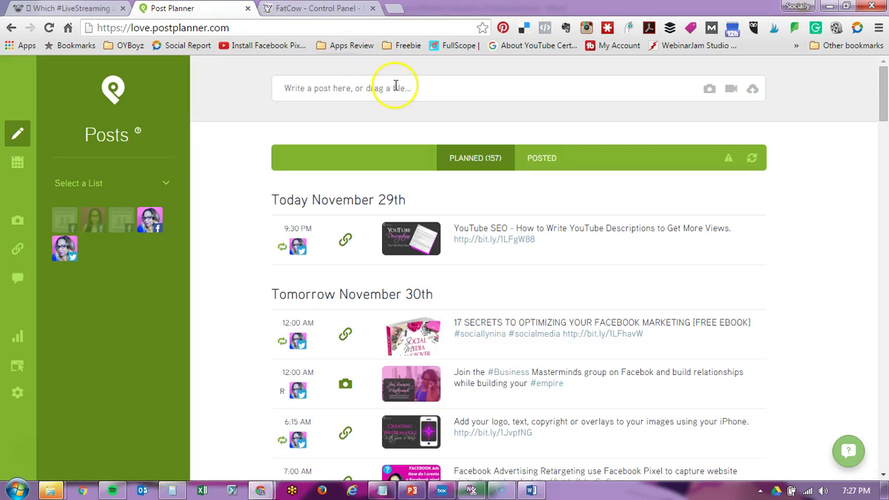
{"action": "left_click", "coordinate": [395, 85]}
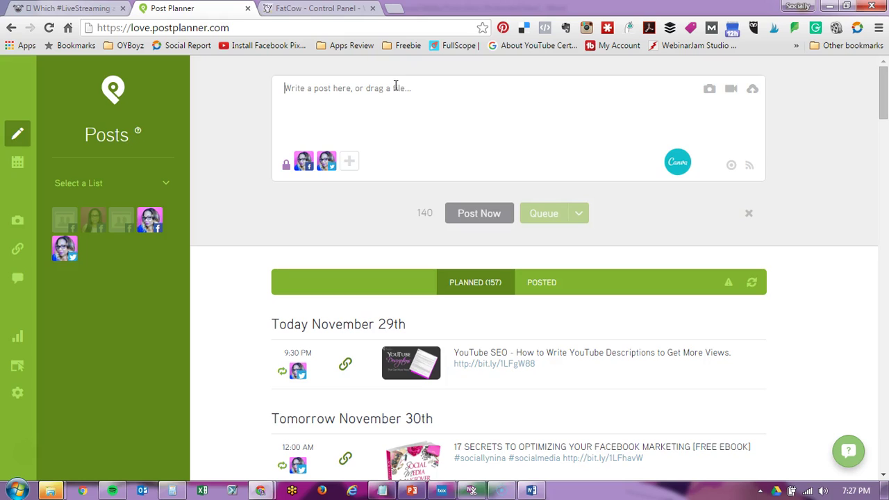
{"action": "left_click", "coordinate": [395, 85]}
{"action": "key", "text": "ctrl+v"}
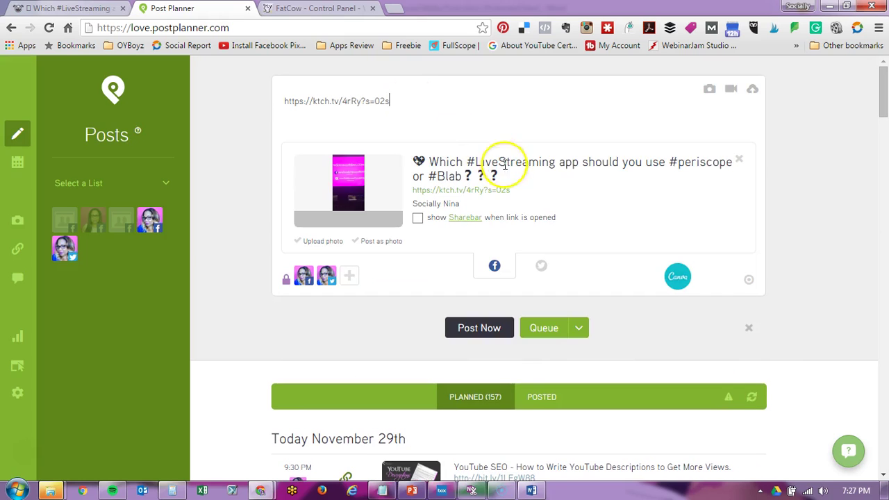
Copy the link preview's title, enable the Sharebar, and preview the post for Twitter.
{"action": "left_click_drag", "start_coordinate": [509, 178], "coordinate": [419, 162]}
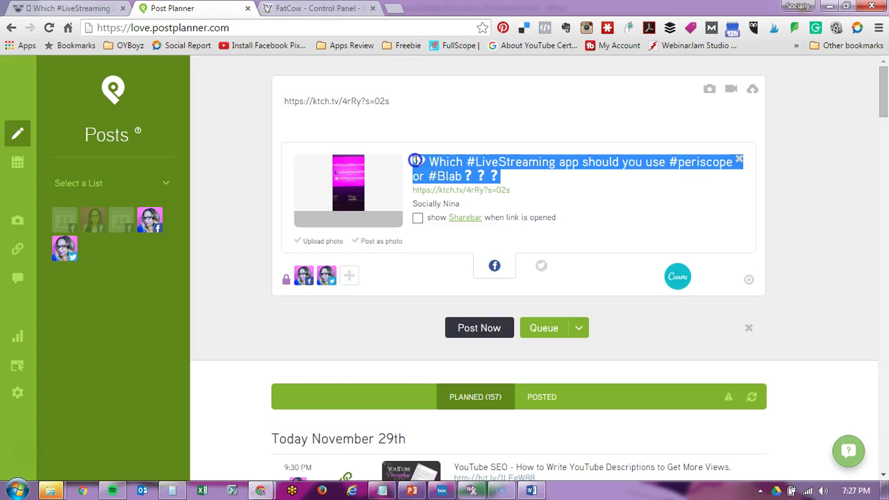
{"action": "right_click", "coordinate": [443, 163]}
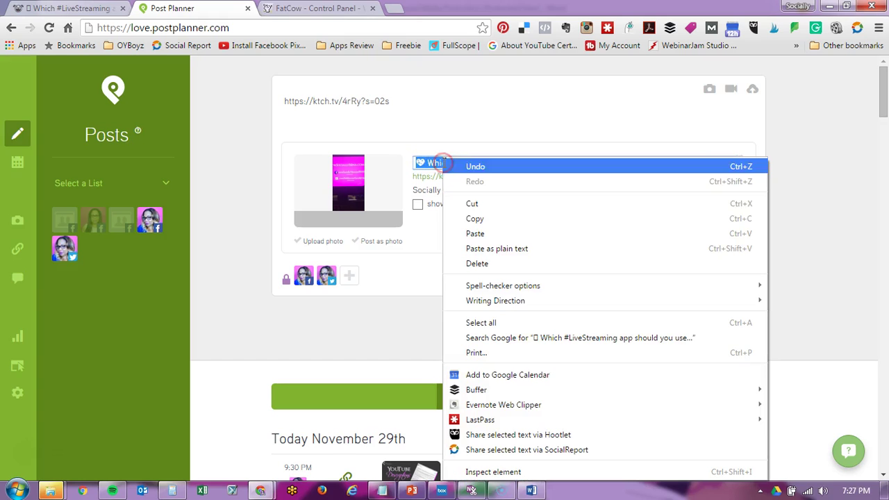
{"action": "left_click", "coordinate": [466, 215]}
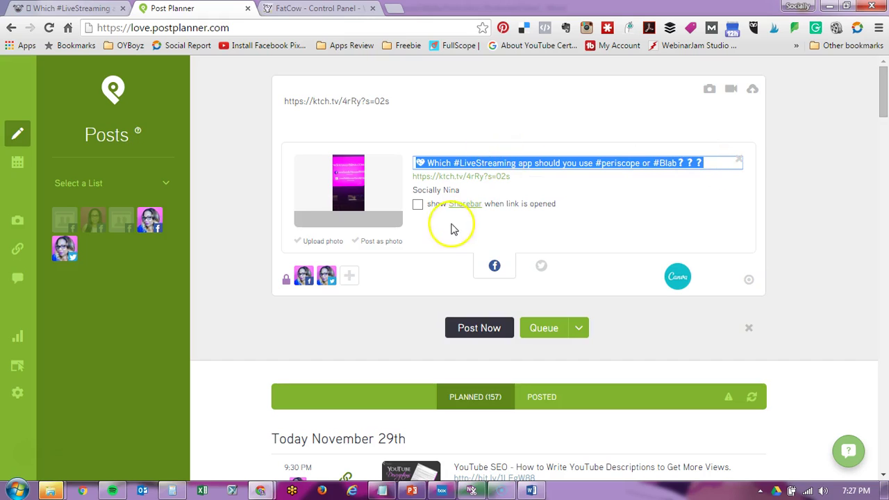
{"action": "left_click", "coordinate": [417, 208]}
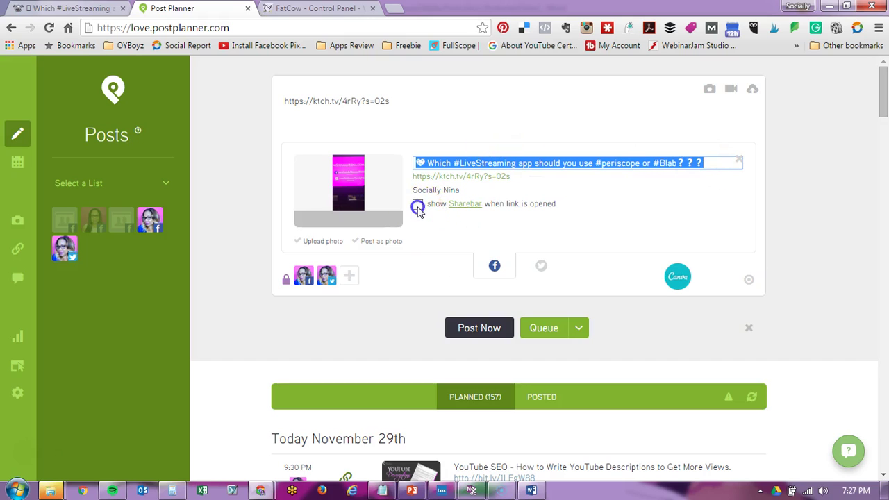
{"action": "left_click", "coordinate": [418, 220]}
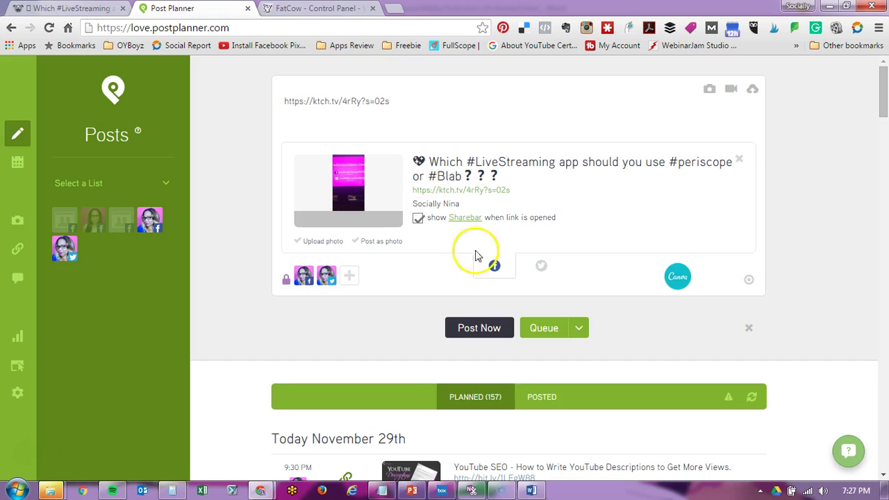
{"action": "left_click", "coordinate": [541, 265]}
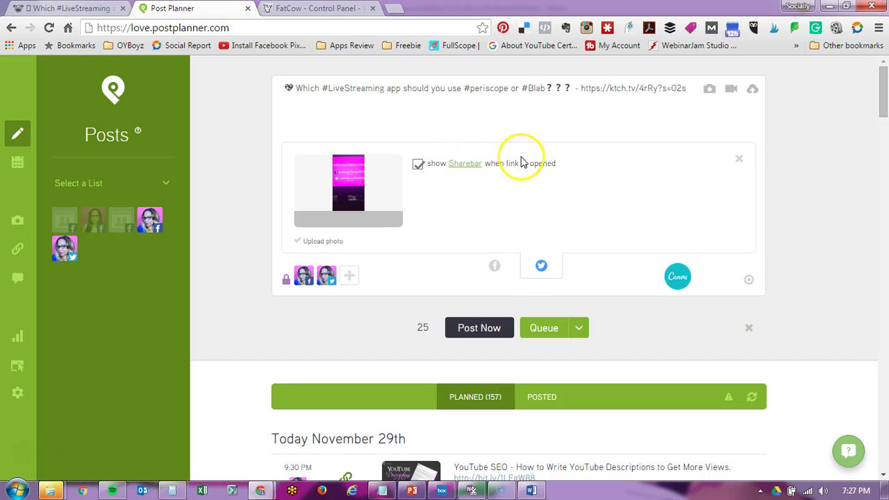
Edit the post text to '[Video]', the pasted livestream title, and #SocialMedia before the link.
{"action": "left_click", "coordinate": [495, 265]}
{"action": "left_click", "coordinate": [321, 84]}
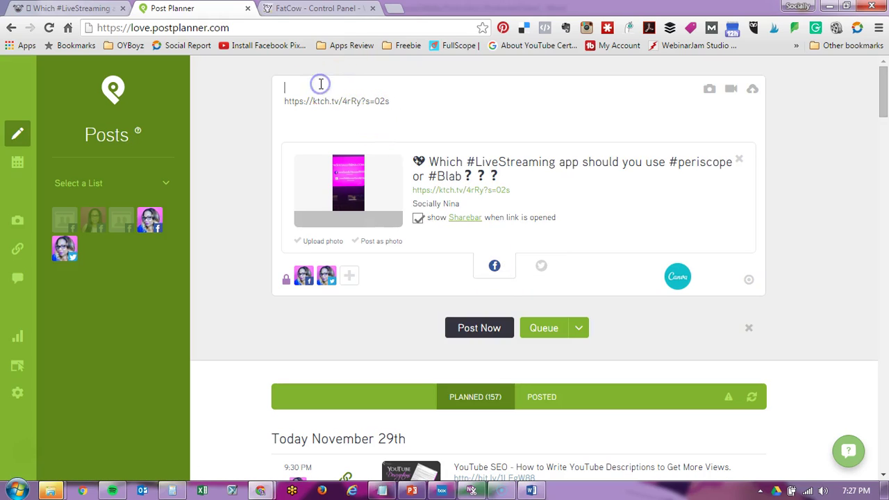
{"action": "key", "text": "ctrl+v"}
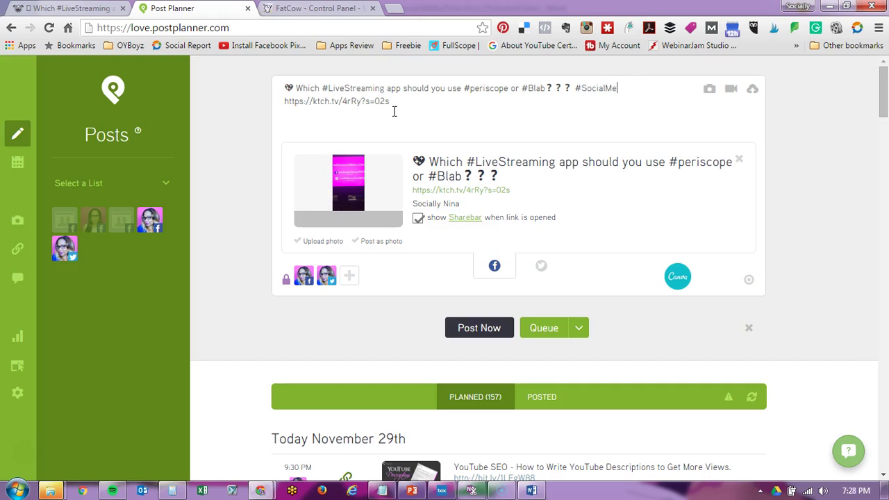
{"action": "left_click", "coordinate": [286, 96]}
{"action": "type", "text": "V"}
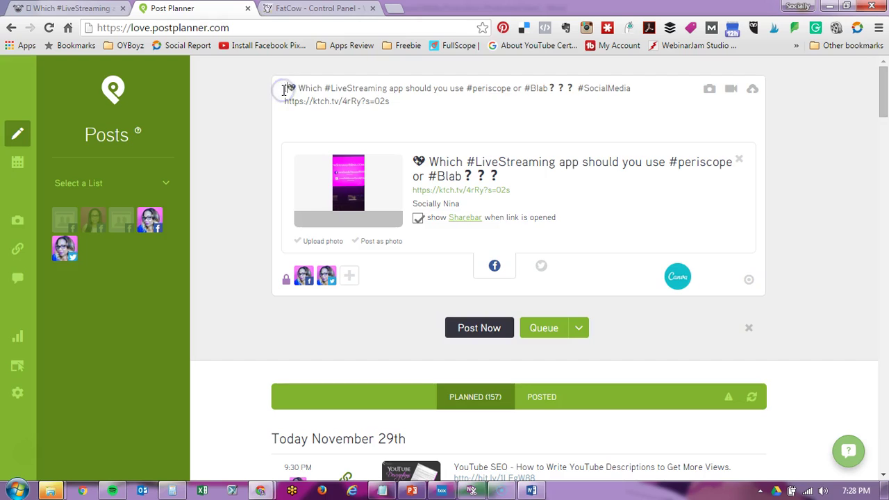
{"action": "type", "text": "ideo]"}
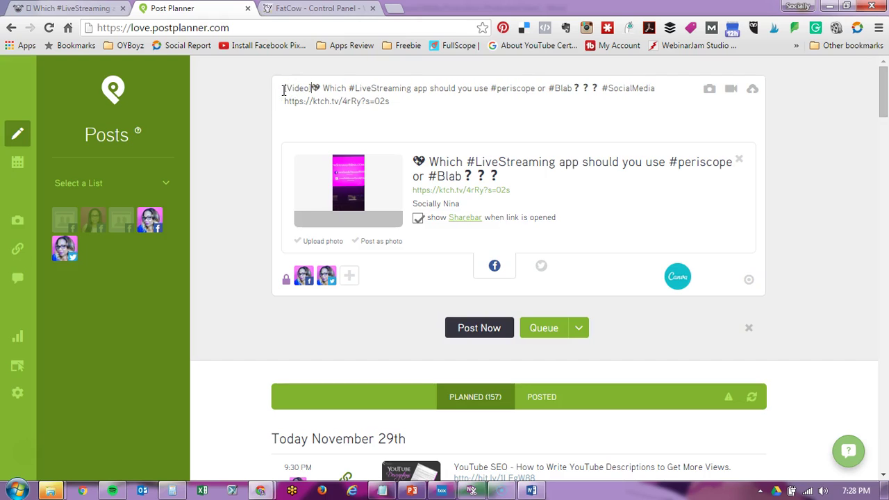
{"action": "left_click", "coordinate": [493, 150]}
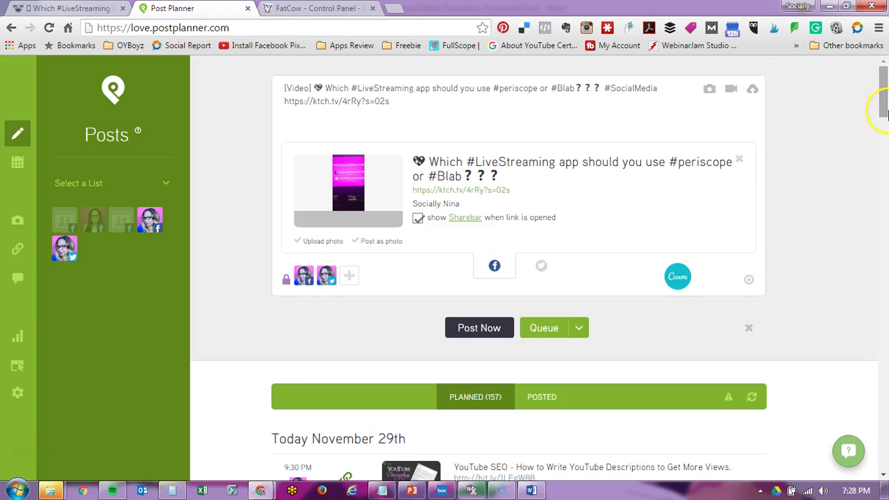
{"action": "left_click_drag", "start_coordinate": [884, 110], "coordinate": [884, 120]}
Choose Share Next from the Queue dropdown to put the [Video] post first.
{"action": "left_click", "coordinate": [685, 179]}
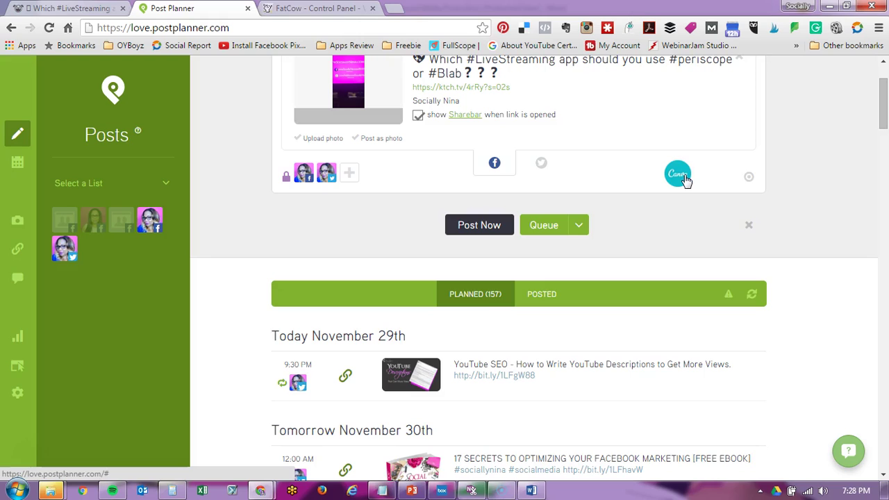
{"action": "left_click", "coordinate": [704, 135]}
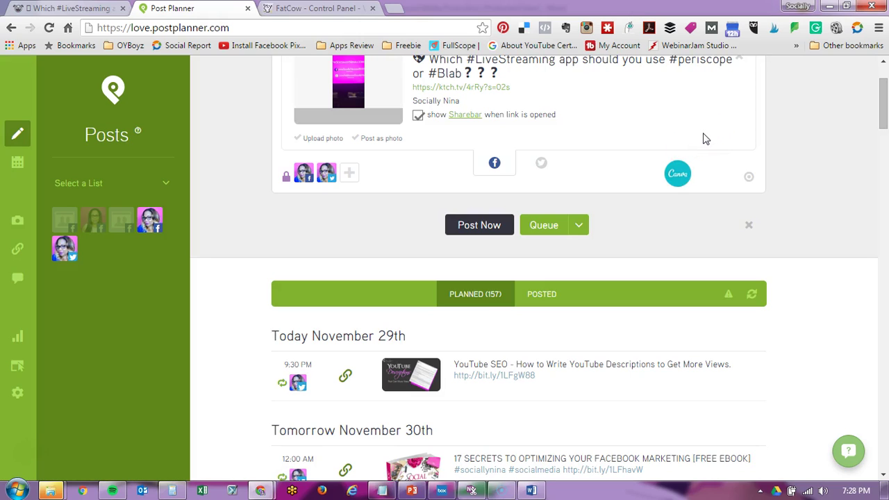
{"action": "left_click", "coordinate": [645, 142]}
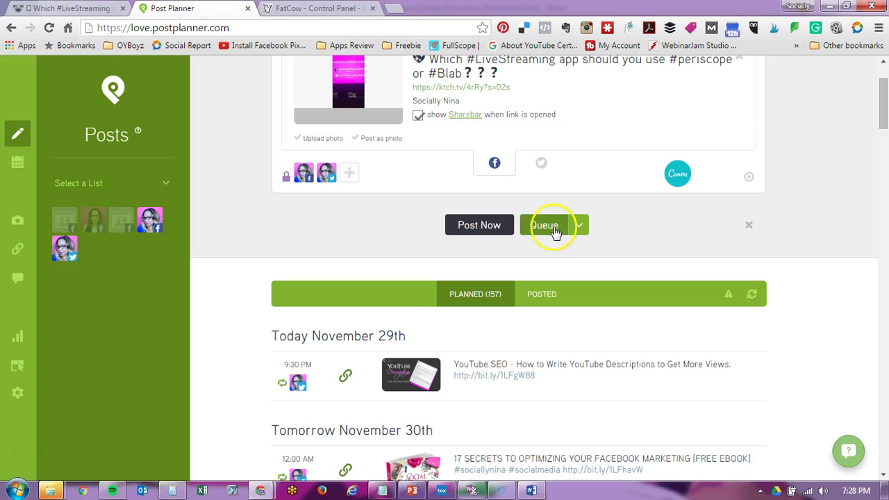
{"action": "left_click", "coordinate": [134, 284]}
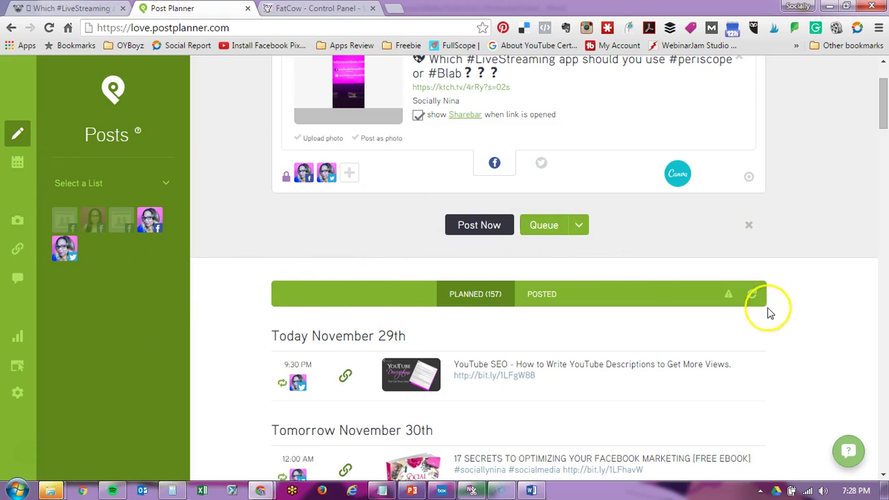
{"action": "left_click", "coordinate": [579, 227]}
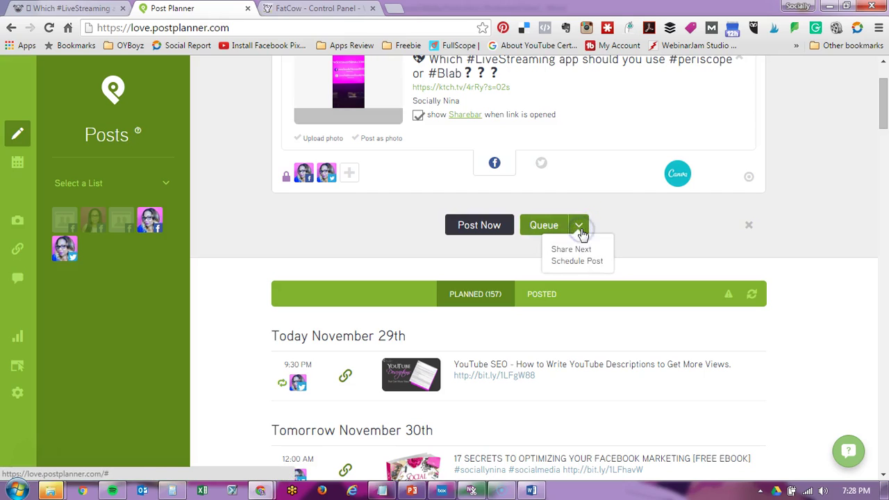
{"action": "left_click", "coordinate": [584, 248]}
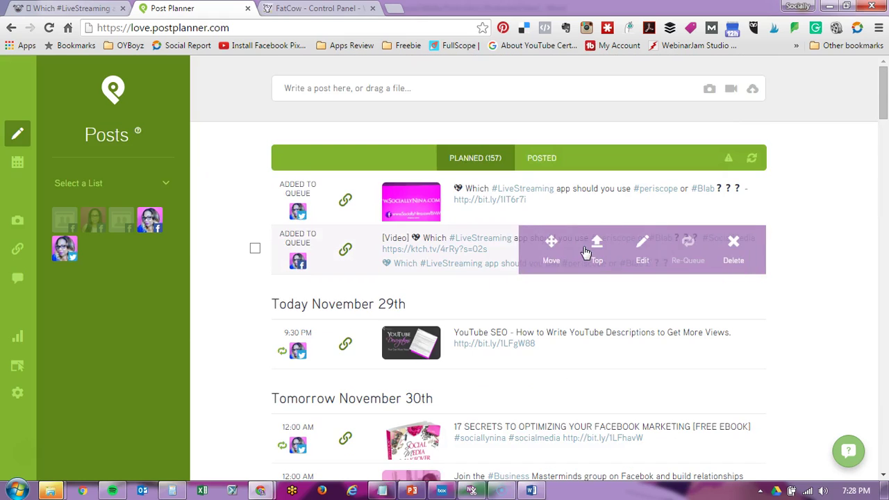
{"action": "left_click", "coordinate": [507, 187]}
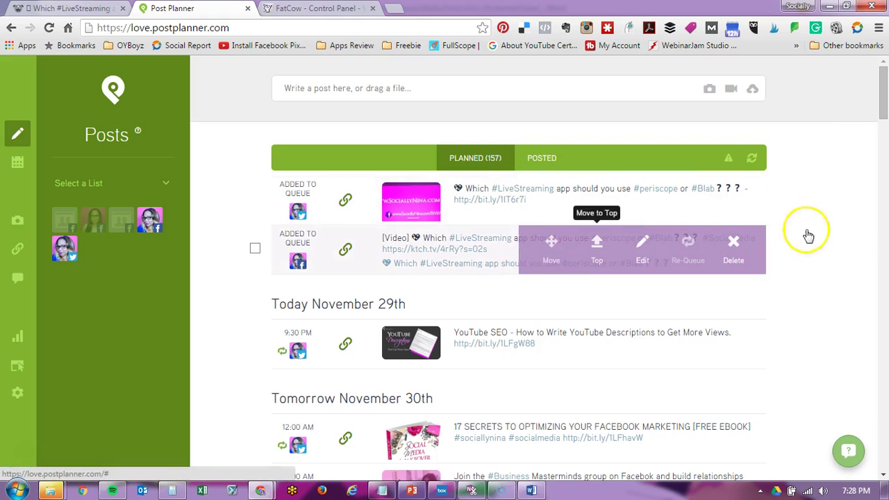
{"action": "left_click", "coordinate": [886, 101]}
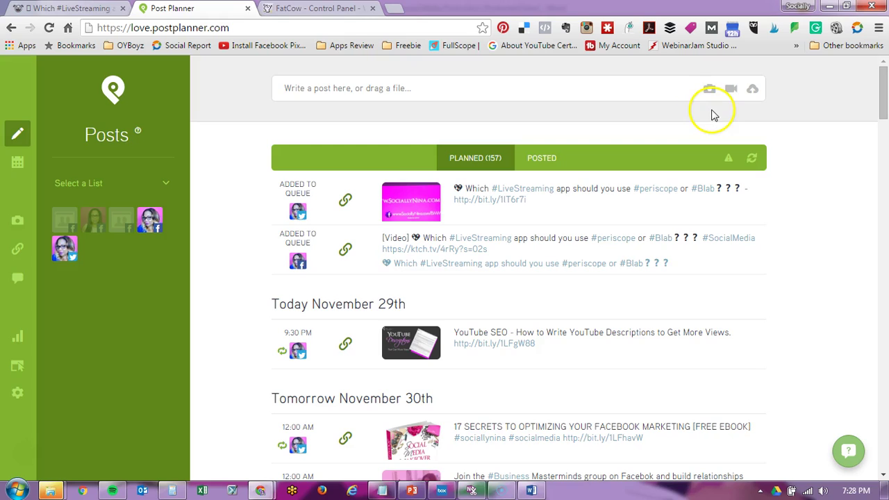
{"action": "left_click", "coordinate": [603, 93]}
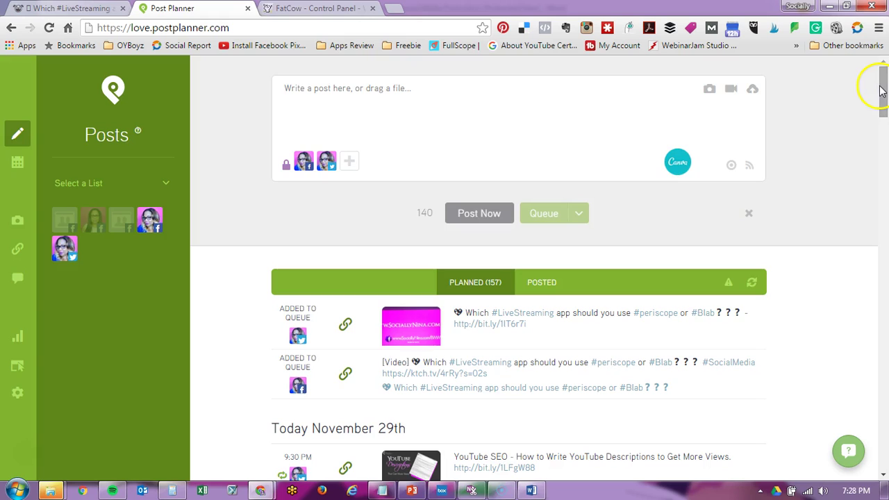
{"action": "left_click_drag", "start_coordinate": [883, 87], "coordinate": [883, 92]}
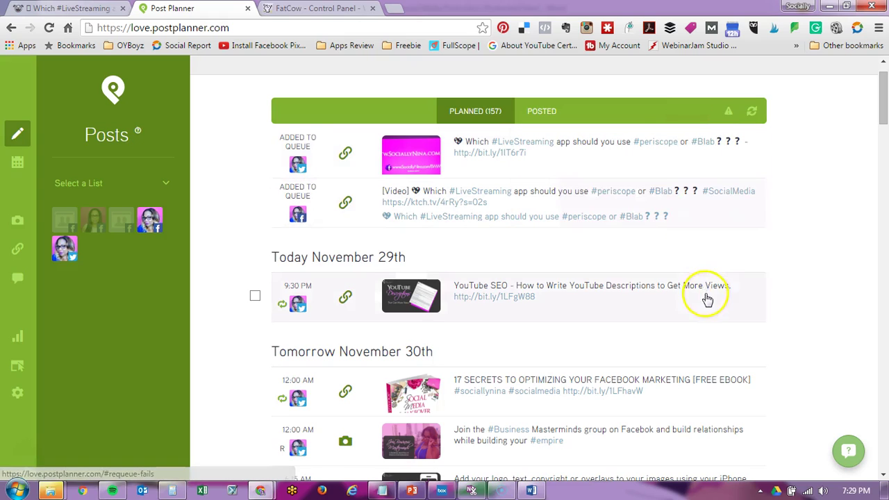
{"action": "mouse_move", "coordinate": [569, 465]}
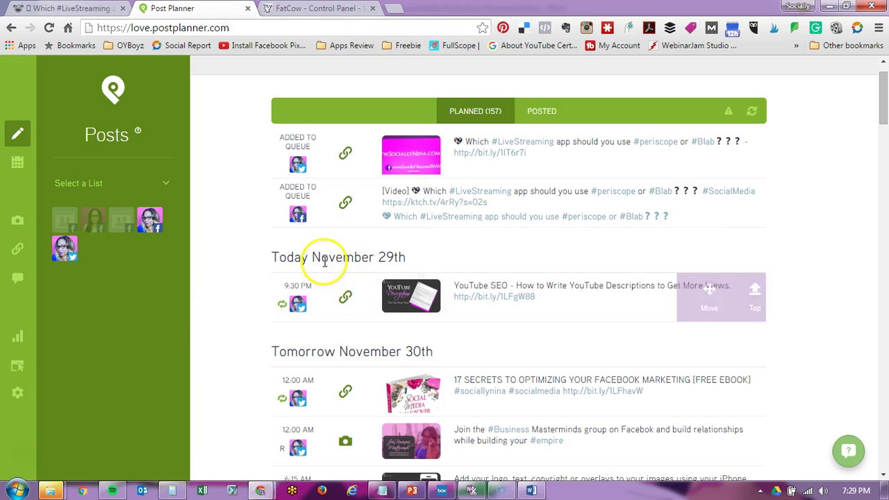
{"action": "left_click_drag", "start_coordinate": [877, 109], "coordinate": [878, 93]}
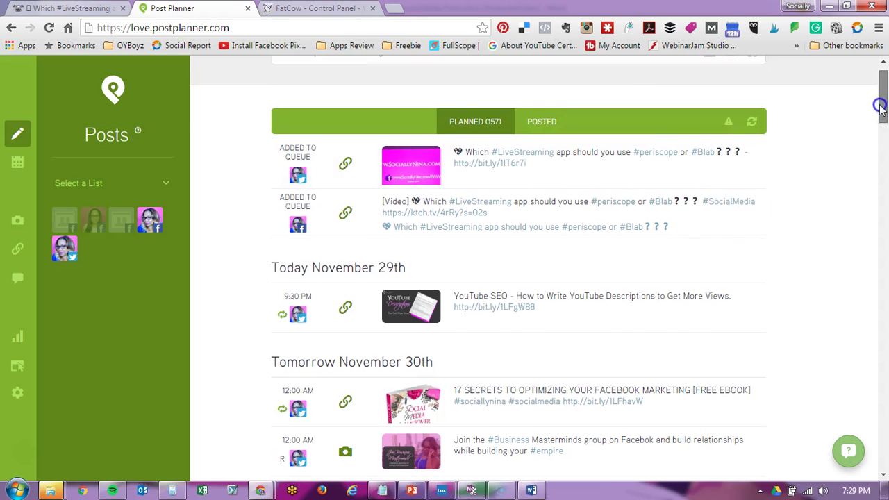